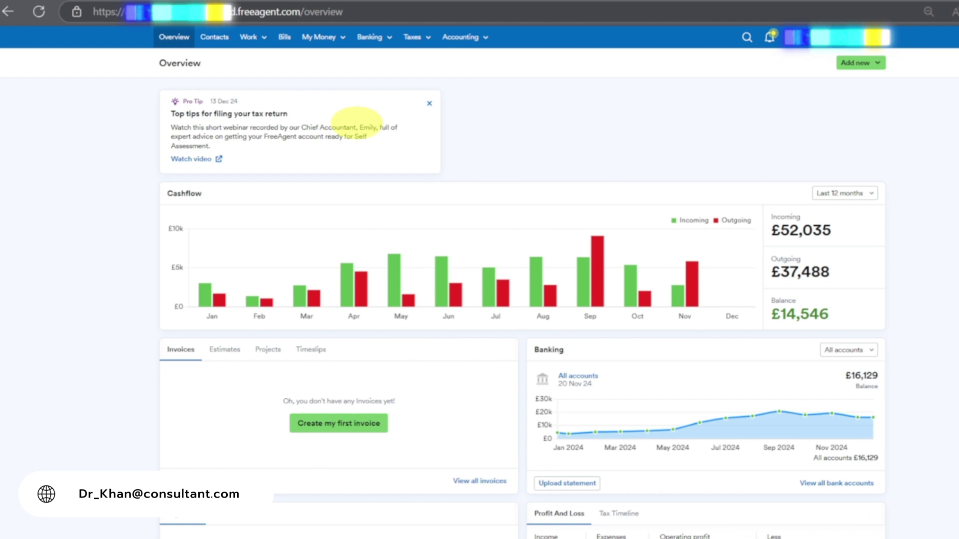
Step: Close the Pro Tip card about filing your tax return on the Overview dashboard
{"action": "left_click", "coordinate": [429, 103]}
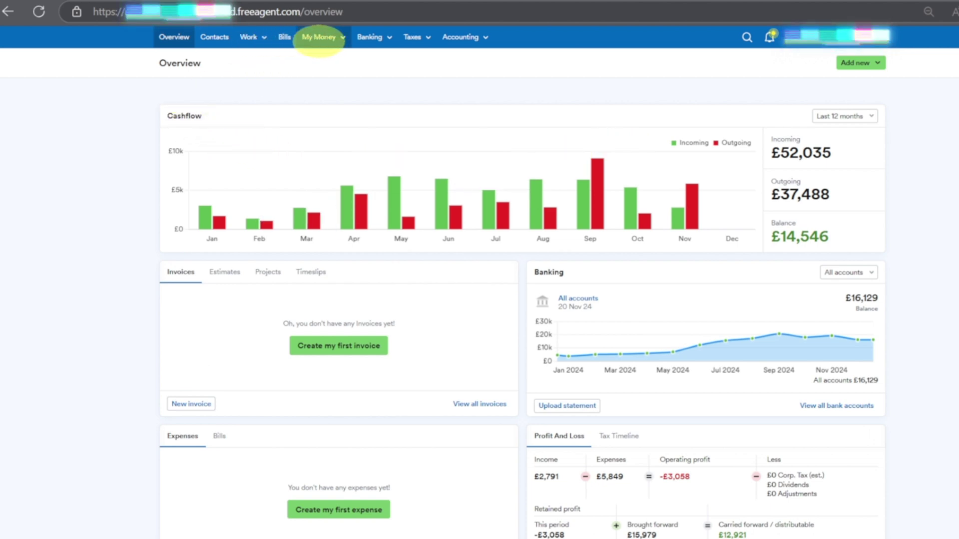
Step: Go to Payroll from the My Money menu to see the 2024/25 payroll overview
{"action": "left_click", "coordinate": [330, 38]}
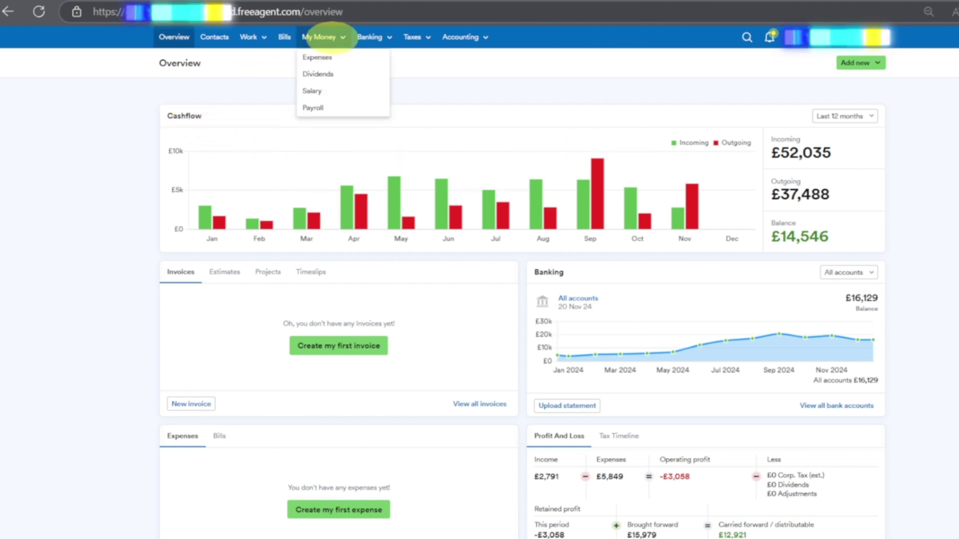
{"action": "left_click", "coordinate": [316, 106]}
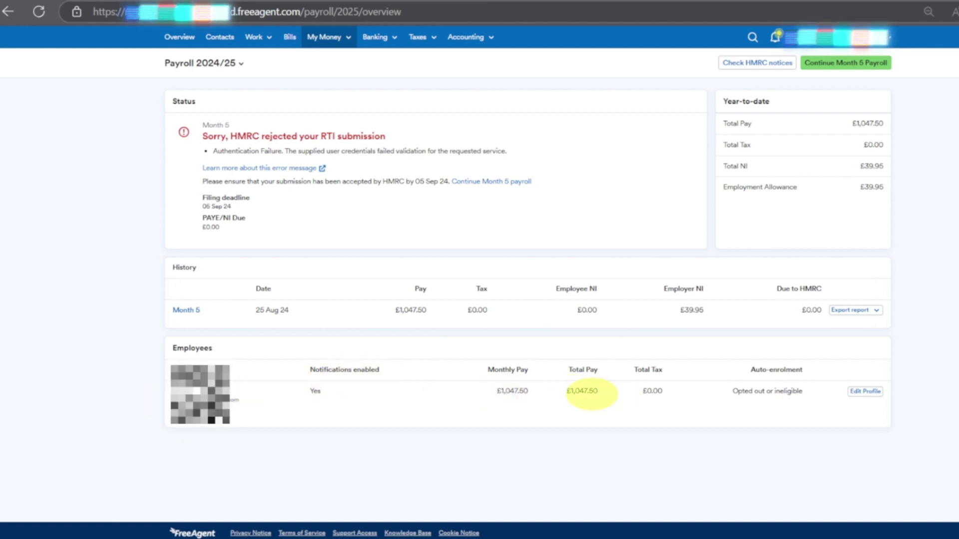
Step: Continue the Month 5 payroll and bring up its Run & Report form
{"action": "left_click", "coordinate": [844, 63]}
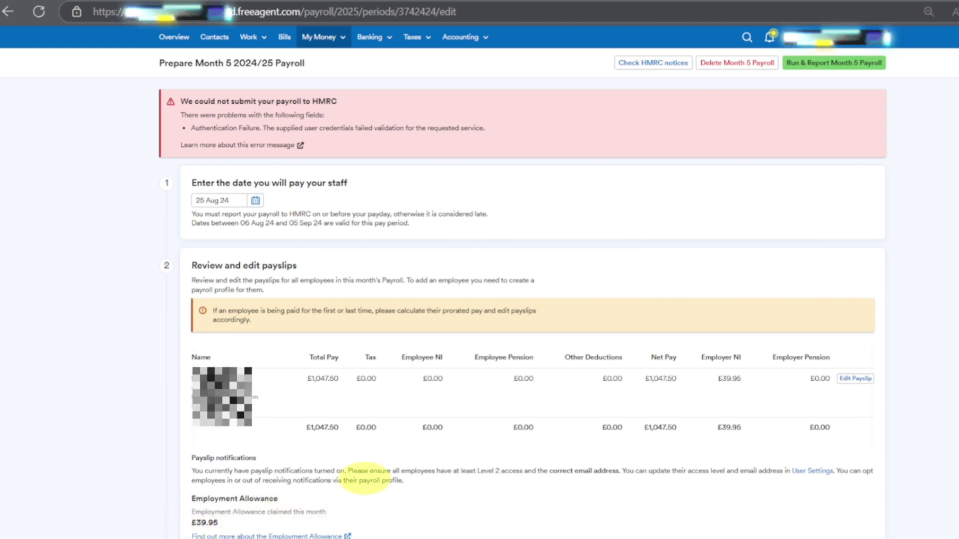
{"action": "left_click", "coordinate": [839, 62]}
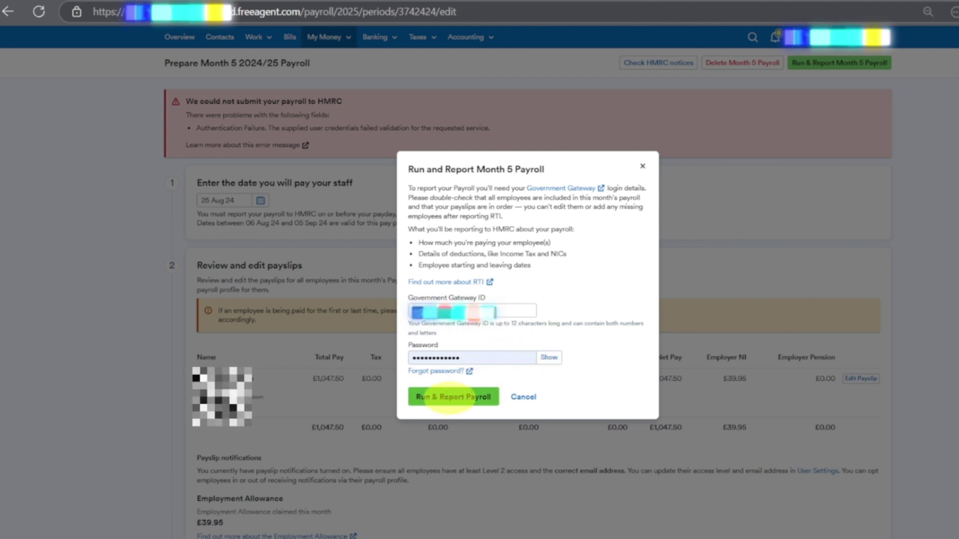
Step: Run and report the Month 5 payroll to HMRC using the Government Gateway password
{"action": "left_click", "coordinate": [452, 397]}
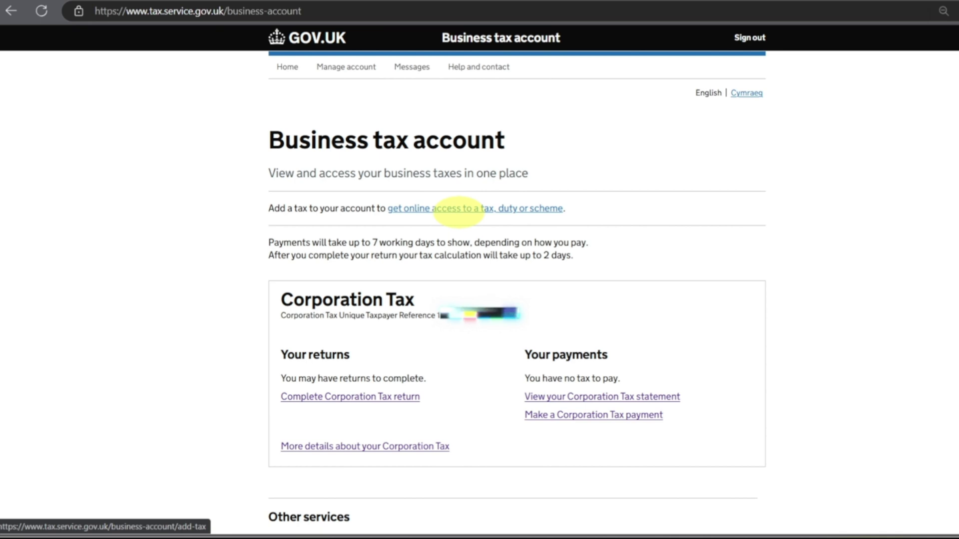
Step: Start adding a tax, duty or scheme and pick the Employers or intermediaries category
{"action": "left_click", "coordinate": [467, 209]}
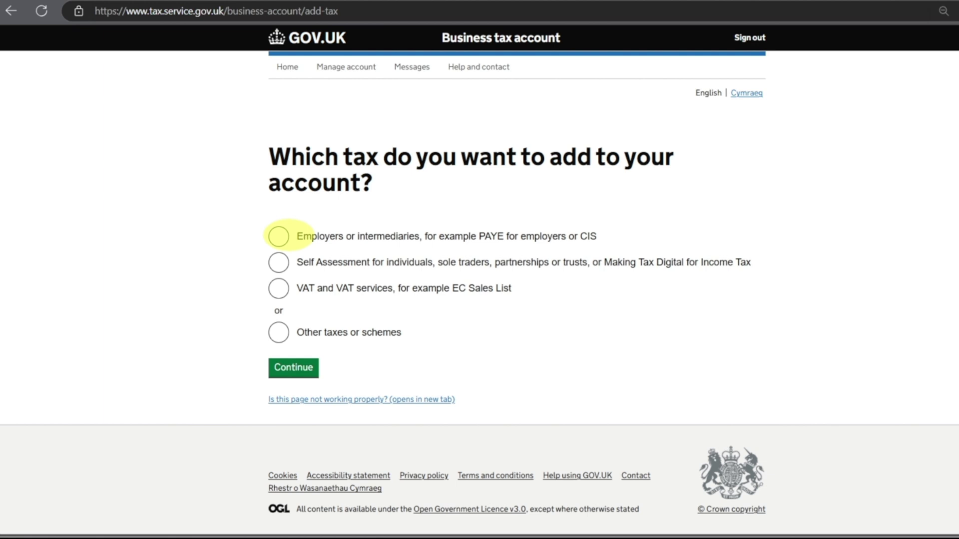
{"action": "left_click", "coordinate": [278, 236]}
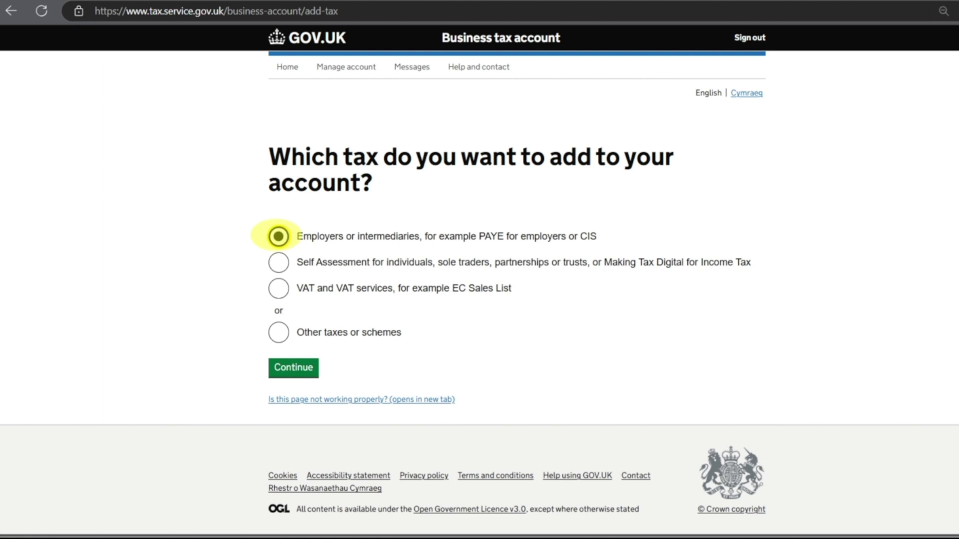
{"action": "left_click", "coordinate": [293, 369]}
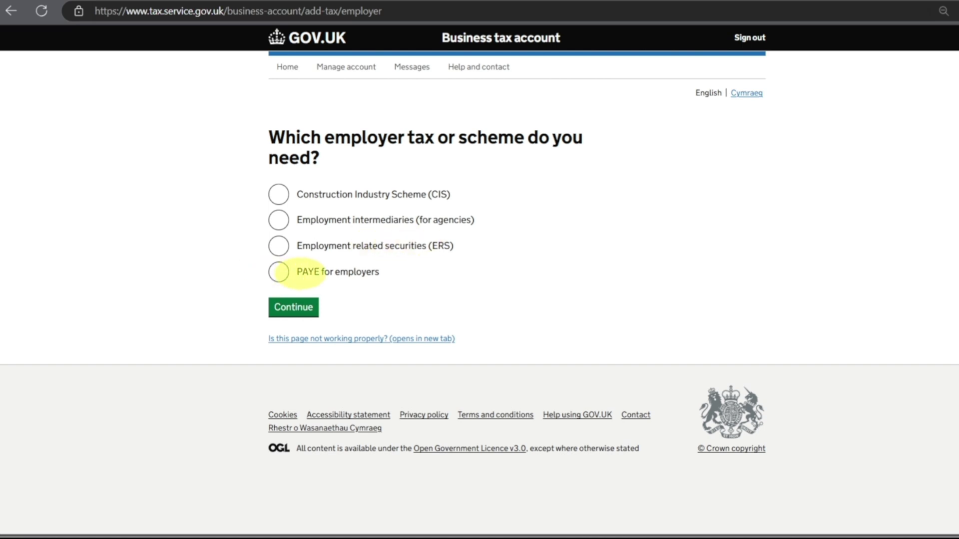
Step: Choose PAYE for employers and confirm the business has an employer PAYE reference
{"action": "left_click", "coordinate": [279, 272]}
{"action": "left_click", "coordinate": [293, 307]}
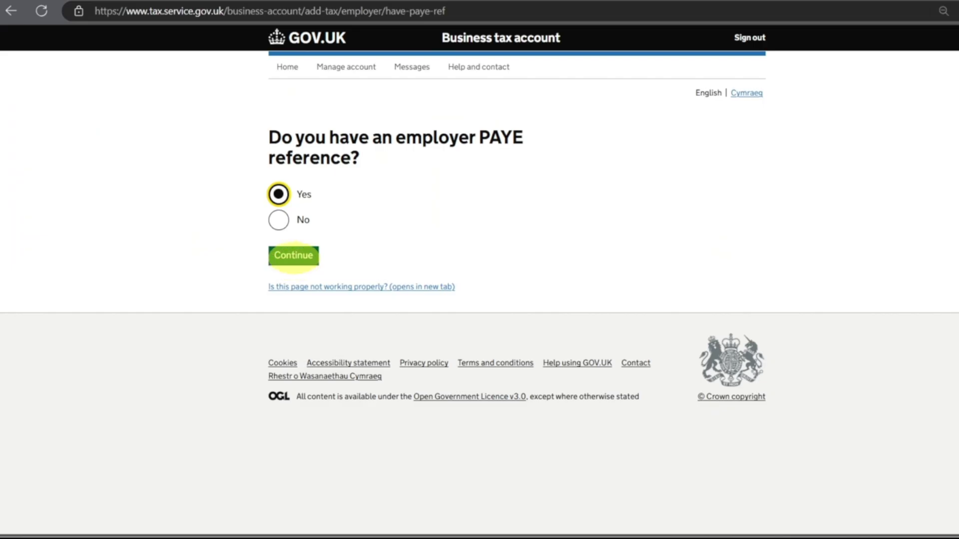
{"action": "left_click", "coordinate": [293, 254]}
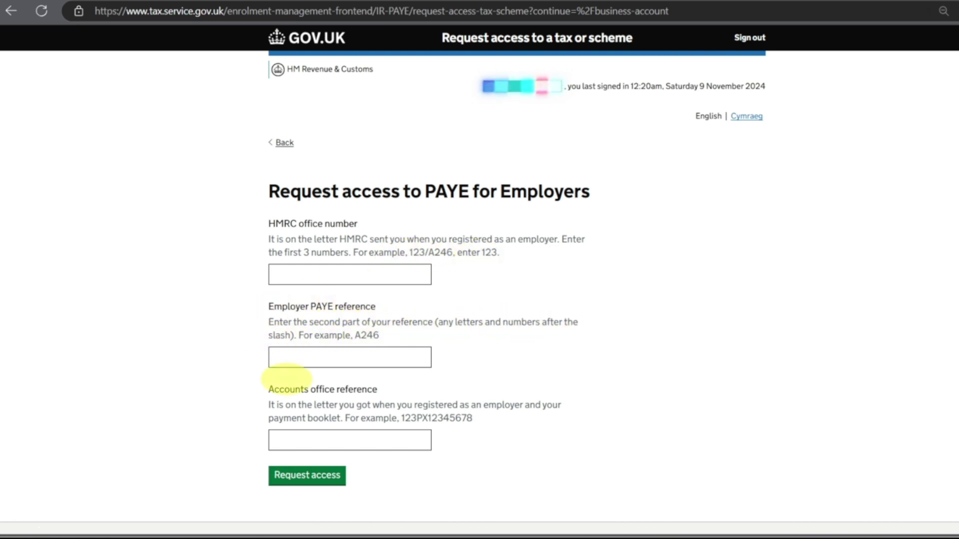
Step: Request PAYE access with HMRC office number 120, employer PAYE reference and accounts office reference
{"action": "left_click", "coordinate": [315, 275]}
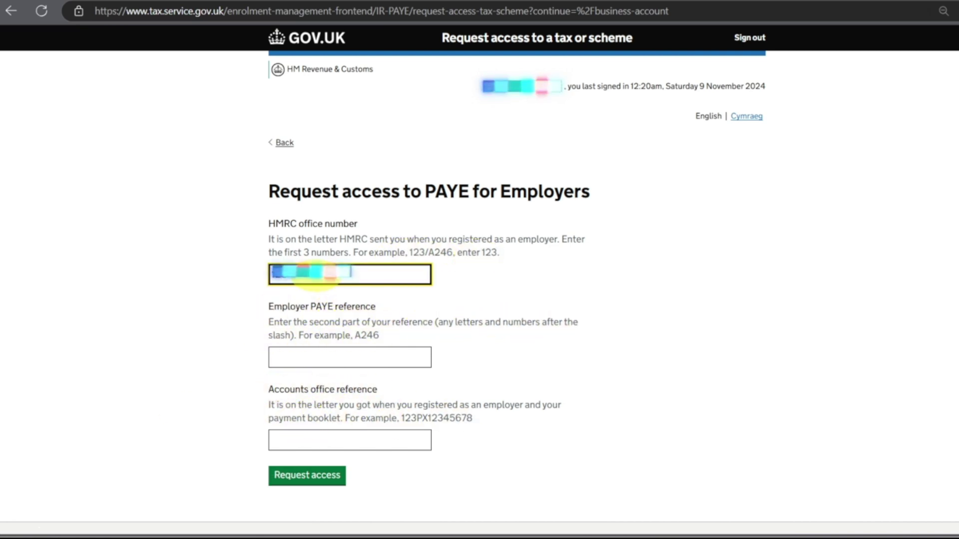
{"action": "left_click", "coordinate": [300, 357]}
{"action": "key", "text": "Tab"}
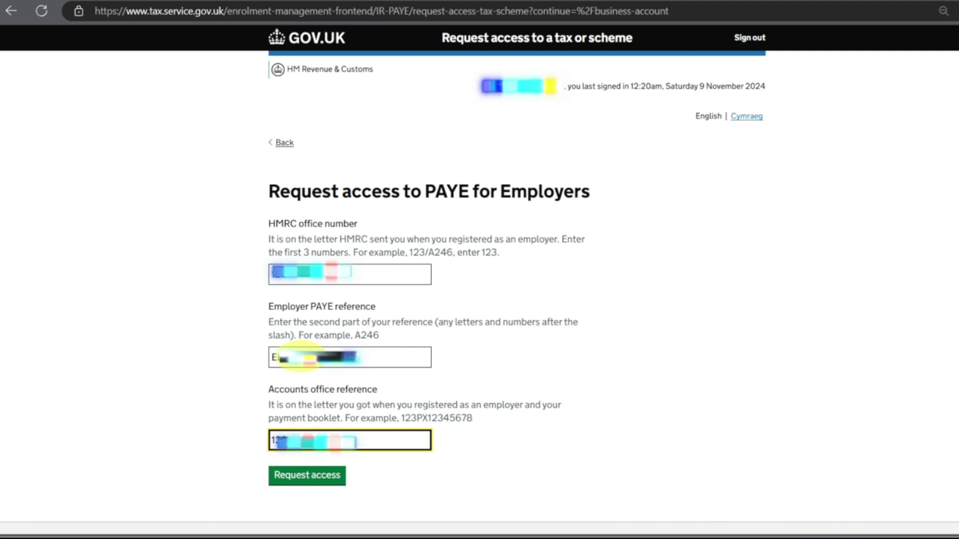
{"action": "left_click", "coordinate": [290, 473]}
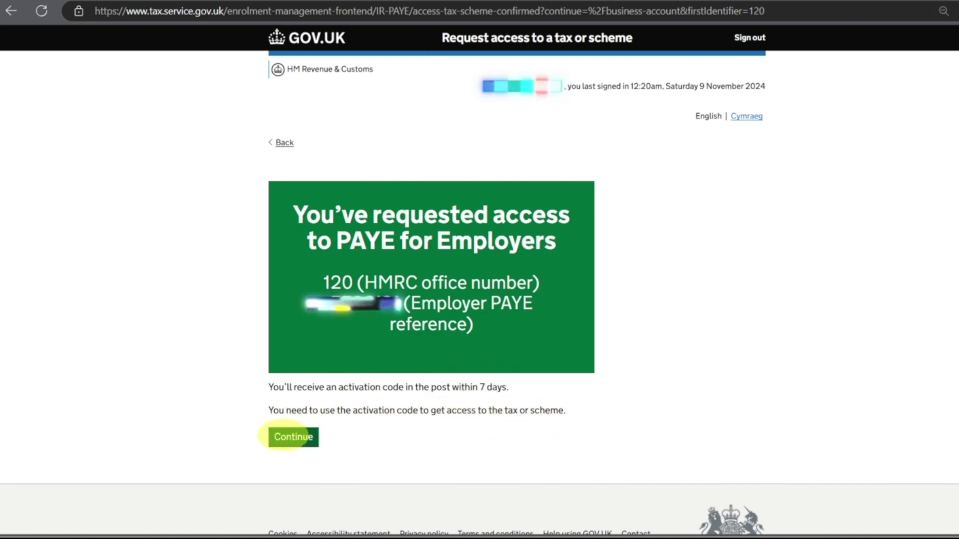
Step: Return to the account overview and check PAYE for employers awaiting activation before 9 December 2024
{"action": "left_click", "coordinate": [294, 437]}
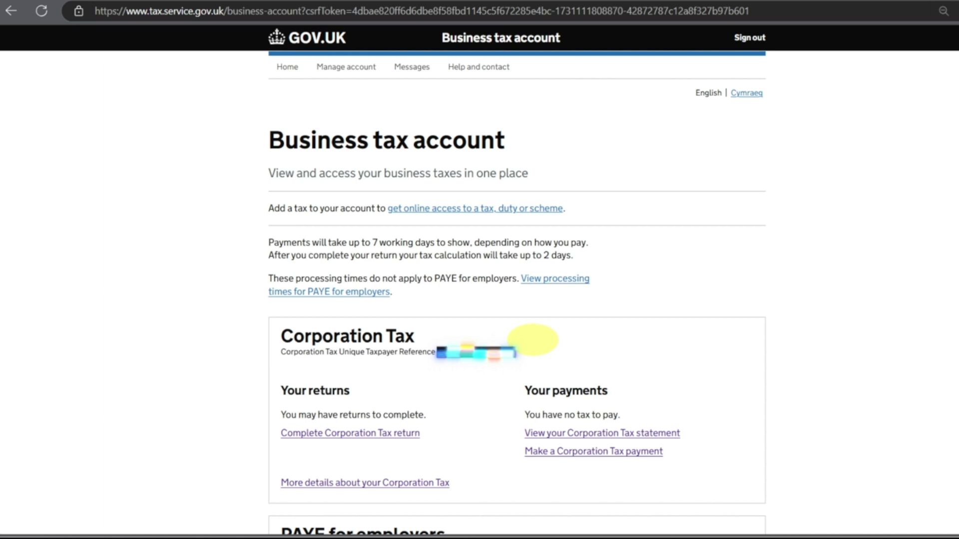
{"action": "scroll", "coordinate": [519, 337], "scroll_direction": "down", "scroll_amount": 5}
{"action": "scroll", "coordinate": [510, 336], "scroll_direction": "down", "scroll_amount": 2}
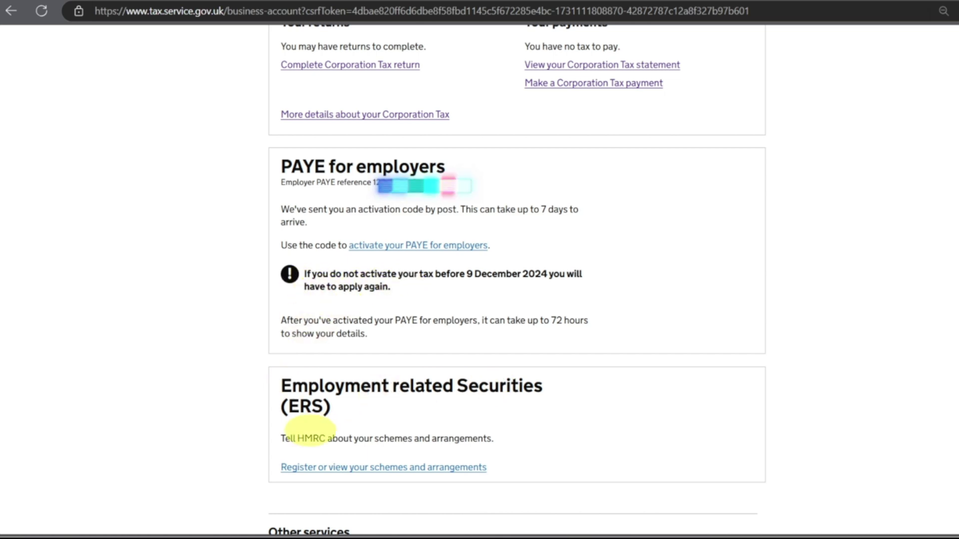
{"action": "scroll", "coordinate": [375, 434], "scroll_direction": "down", "scroll_amount": 4}
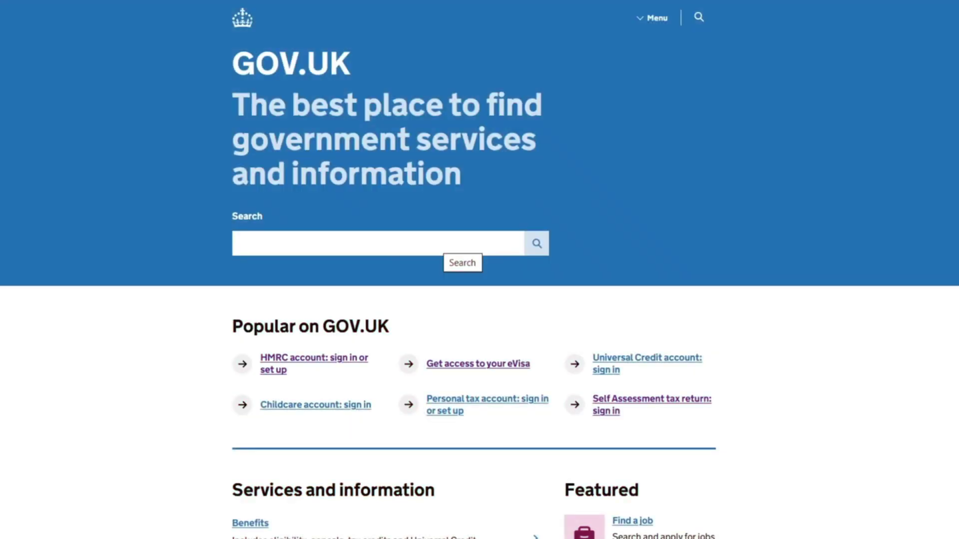
Step: Sign in to HMRC online services through the GOV.UK HMRC account link
{"action": "mouse_move", "coordinate": [412, 499]}
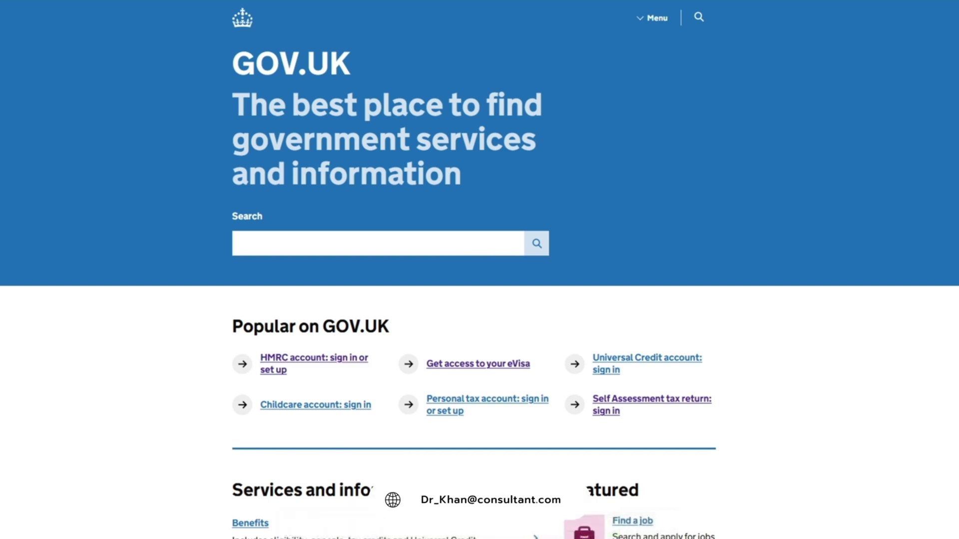
{"action": "left_click", "coordinate": [282, 364]}
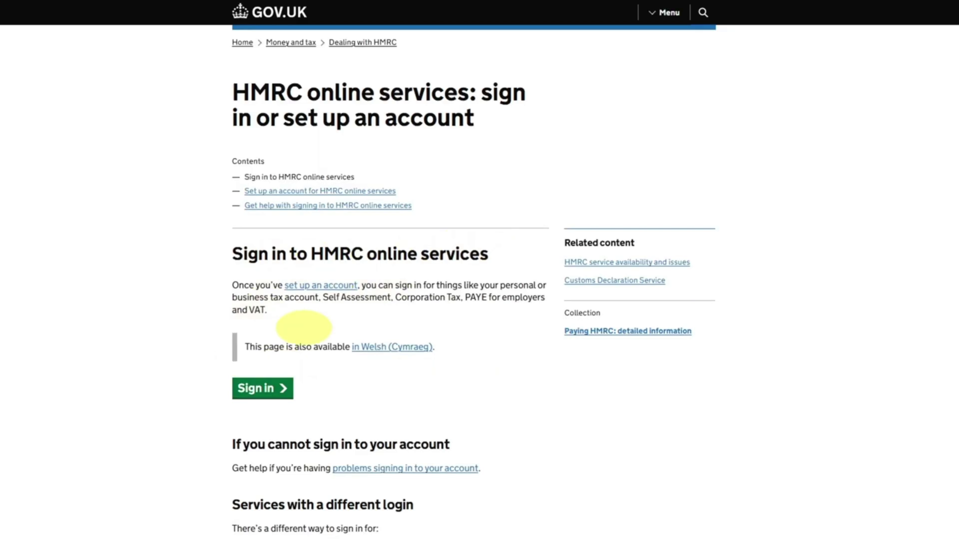
{"action": "left_click", "coordinate": [286, 388]}
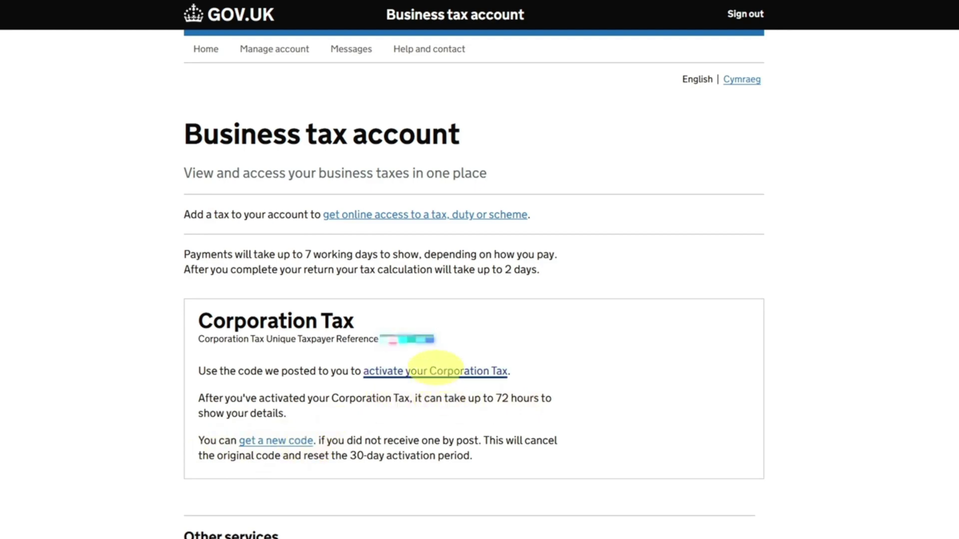
Step: Enter the posted 12-character Corporation Tax activation code and get access
{"action": "left_click", "coordinate": [435, 371]}
{"action": "left_click", "coordinate": [435, 375]}
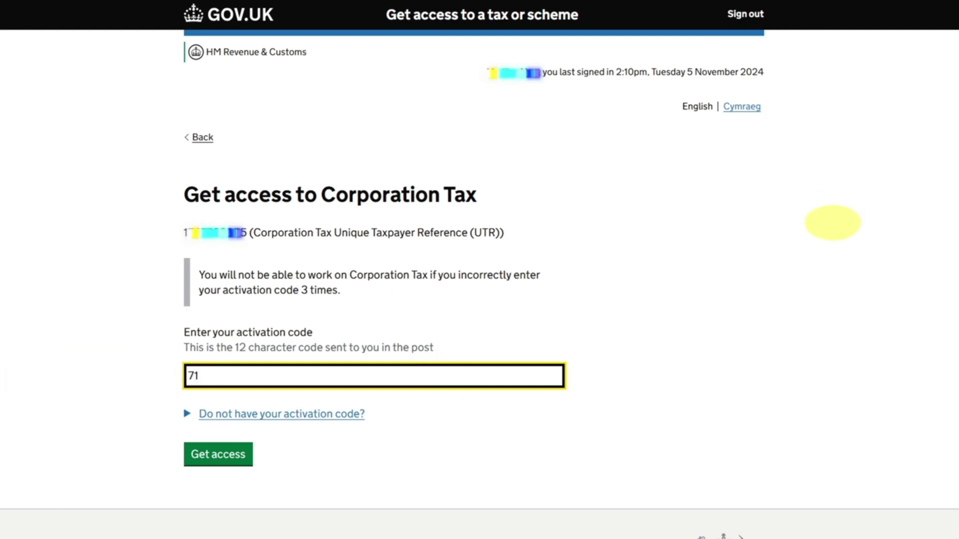
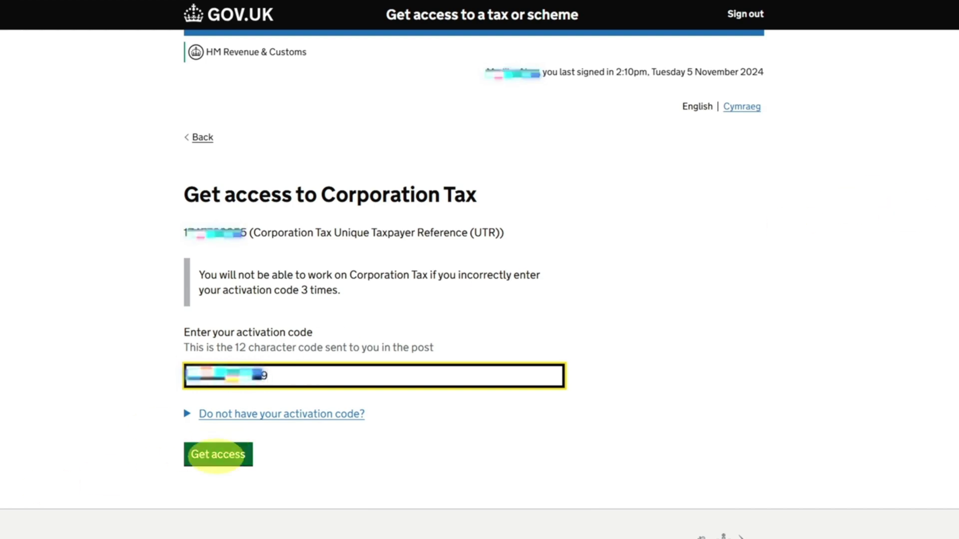
{"action": "left_click", "coordinate": [218, 454]}
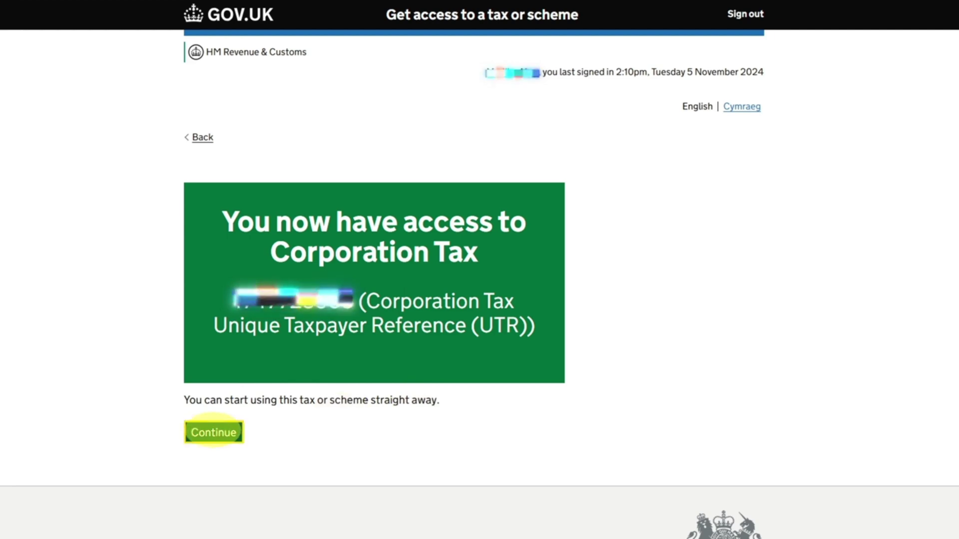
Step: Go back to the HMRC account overview and view the Corporation Tax statement, showing £0.00 due
{"action": "left_click", "coordinate": [214, 431]}
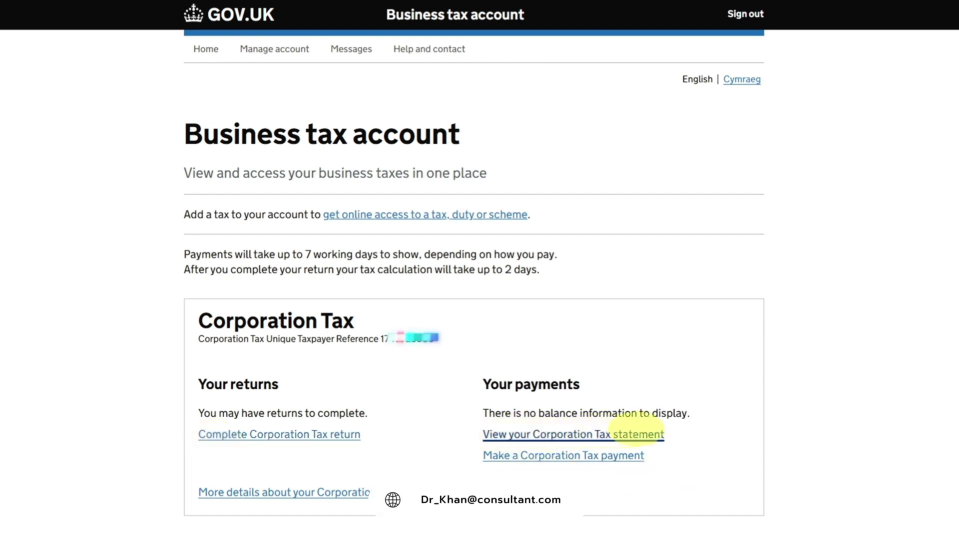
{"action": "left_click", "coordinate": [605, 434]}
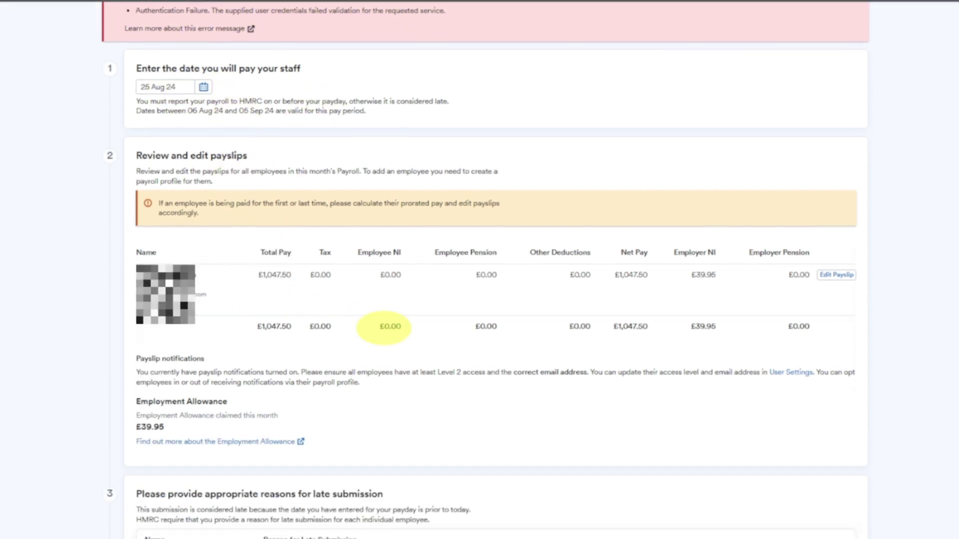
Step: Bring up the Run and Report Month 5 Payroll confirmation with the Government Gateway login prefilled
{"action": "scroll", "coordinate": [381, 326], "scroll_direction": "down", "scroll_amount": 2}
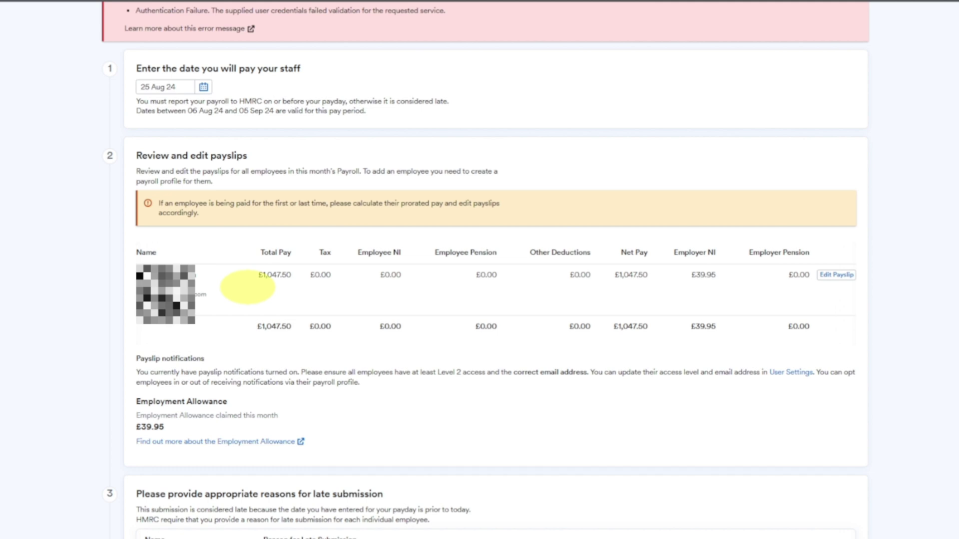
{"action": "scroll", "coordinate": [332, 453], "scroll_direction": "down", "scroll_amount": 6}
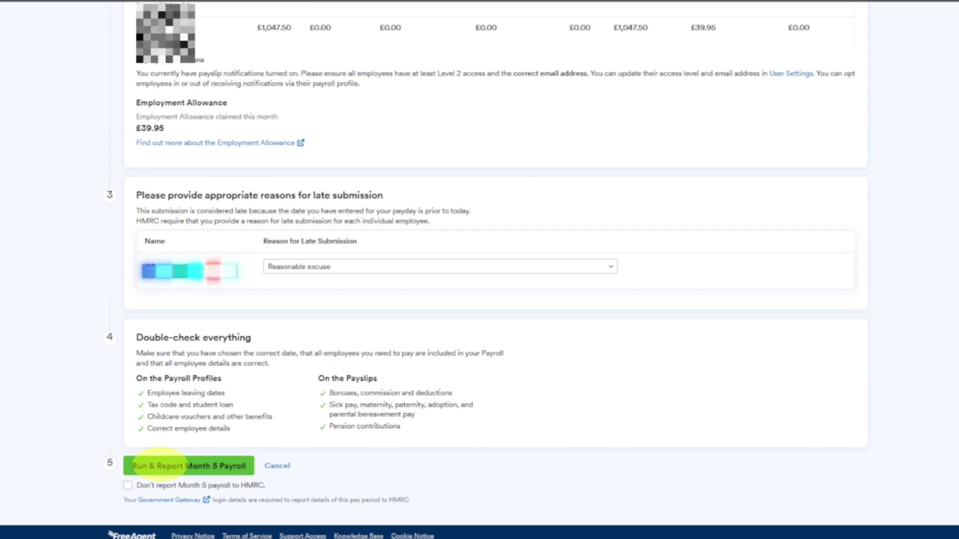
{"action": "left_click", "coordinate": [160, 466]}
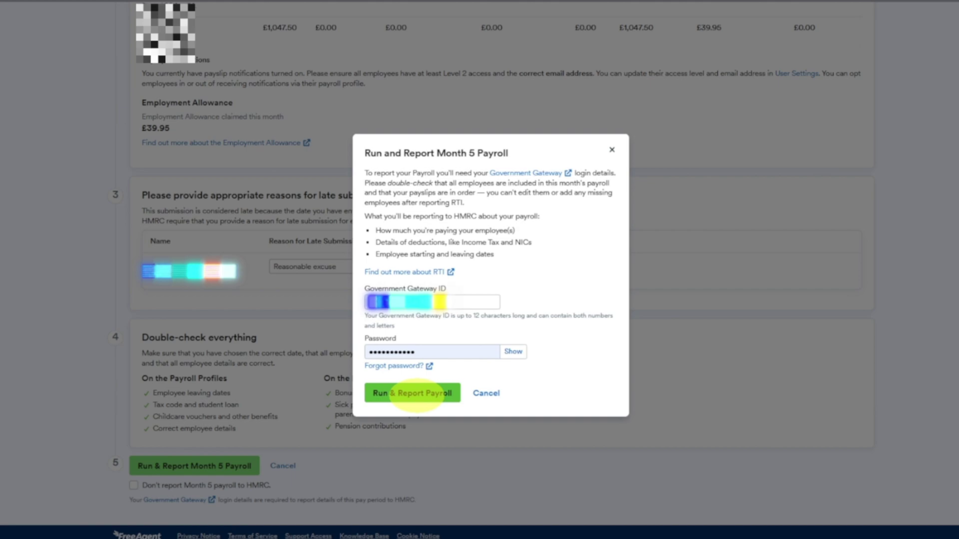
Step: Confirm filing the Month 5 payroll with HMRC
{"action": "left_click", "coordinate": [417, 394]}
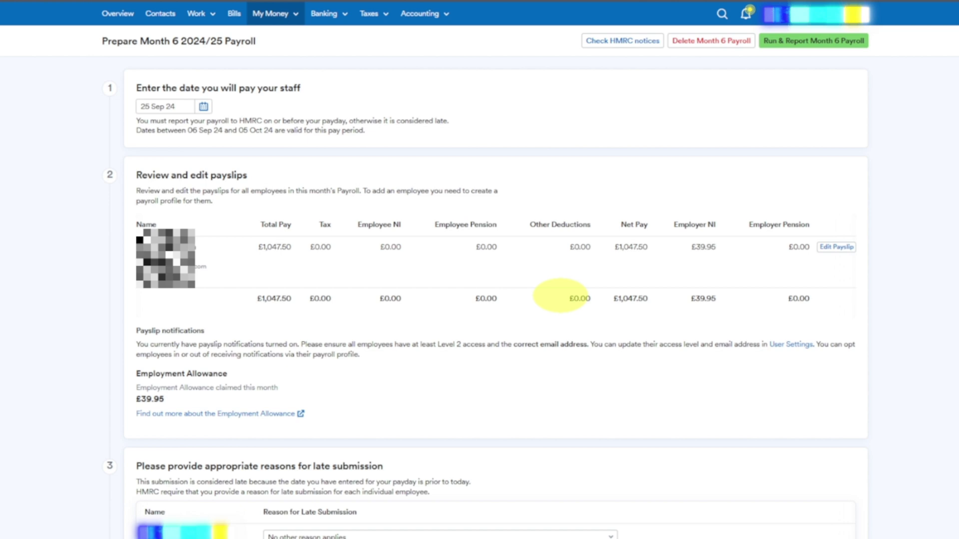
Step: Choose 'Reasonable excuse' as the Month 6 payroll's reason for late submission
{"action": "scroll", "coordinate": [192, 424], "scroll_direction": "down", "scroll_amount": 5}
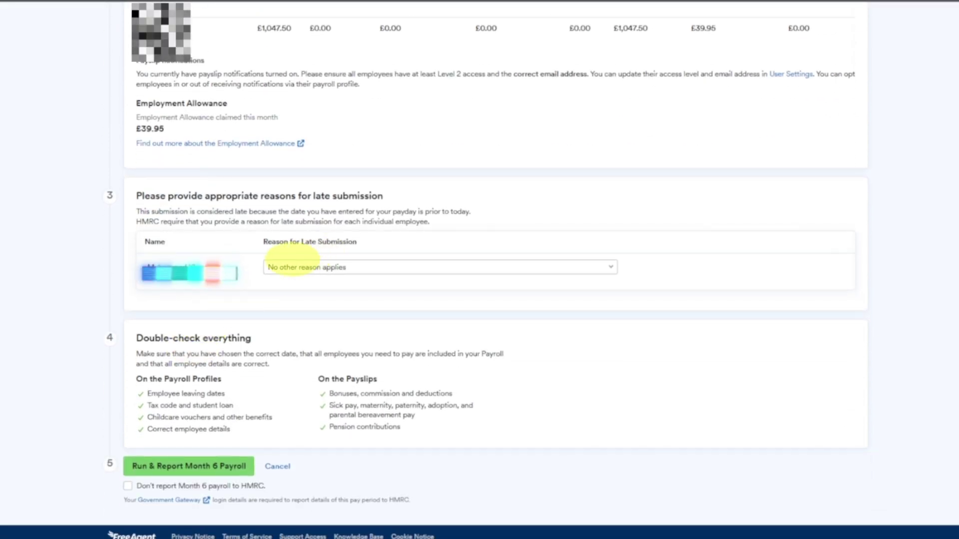
{"action": "left_click", "coordinate": [330, 266]}
{"action": "left_click", "coordinate": [315, 394]}
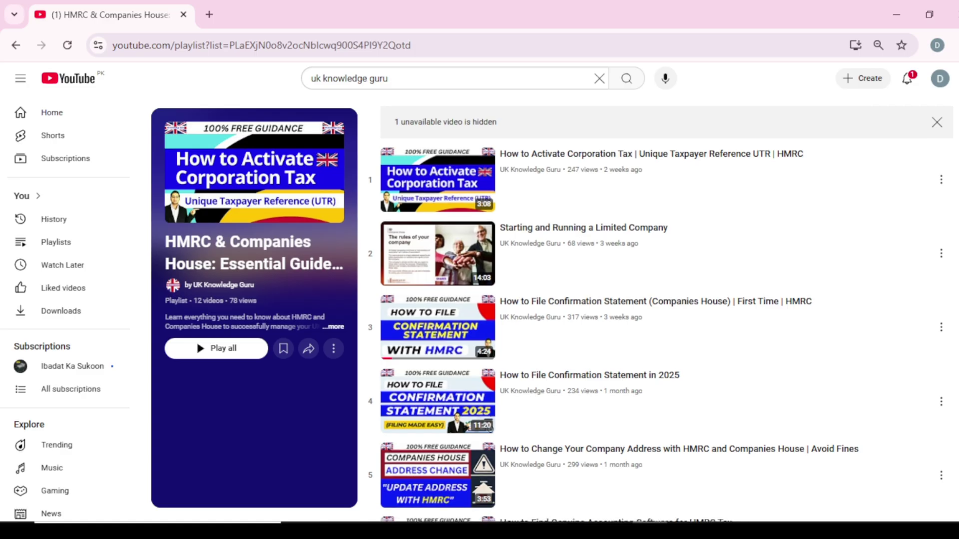
Step: Scroll through the 'HMRC & Companies House: Essential Guide' playlist to its last HMRC videos
{"action": "scroll", "coordinate": [665, 309], "scroll_direction": "down", "scroll_amount": 1}
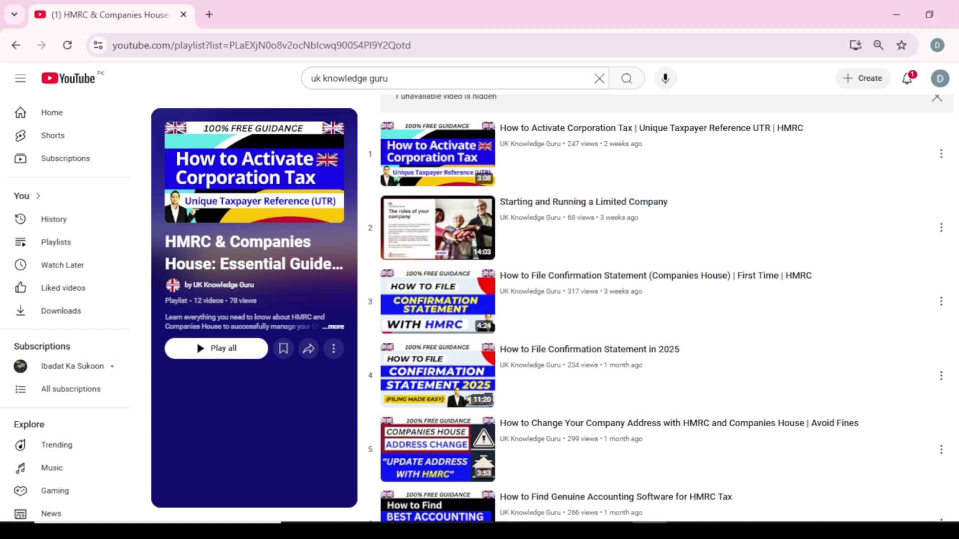
{"action": "scroll", "coordinate": [666, 309], "scroll_direction": "down", "scroll_amount": 2}
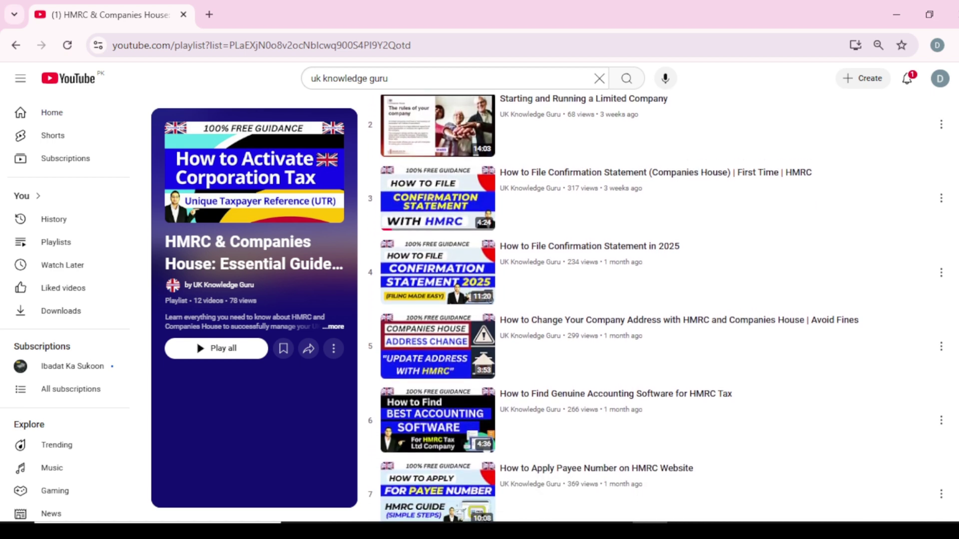
{"action": "scroll", "coordinate": [666, 308], "scroll_direction": "down", "scroll_amount": 2}
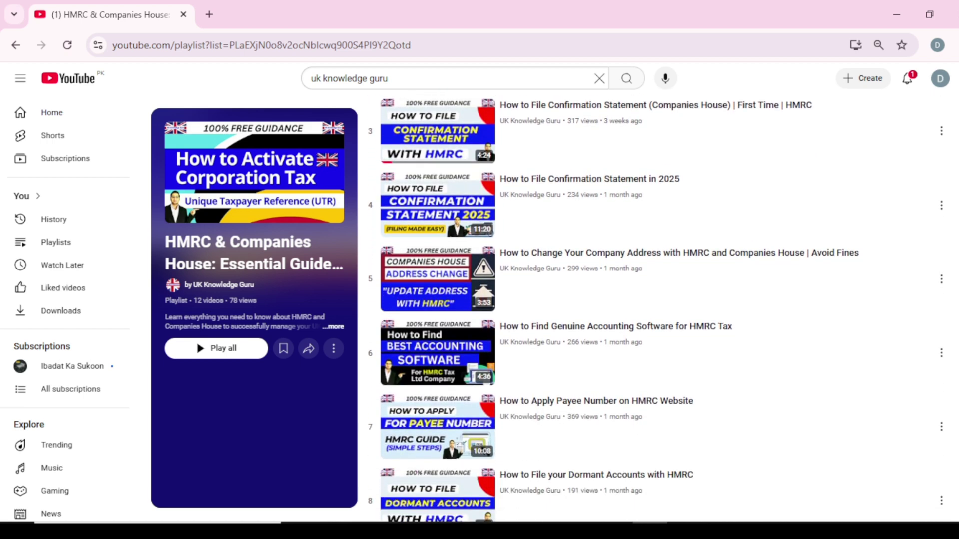
{"action": "scroll", "coordinate": [666, 309], "scroll_direction": "down", "scroll_amount": 2}
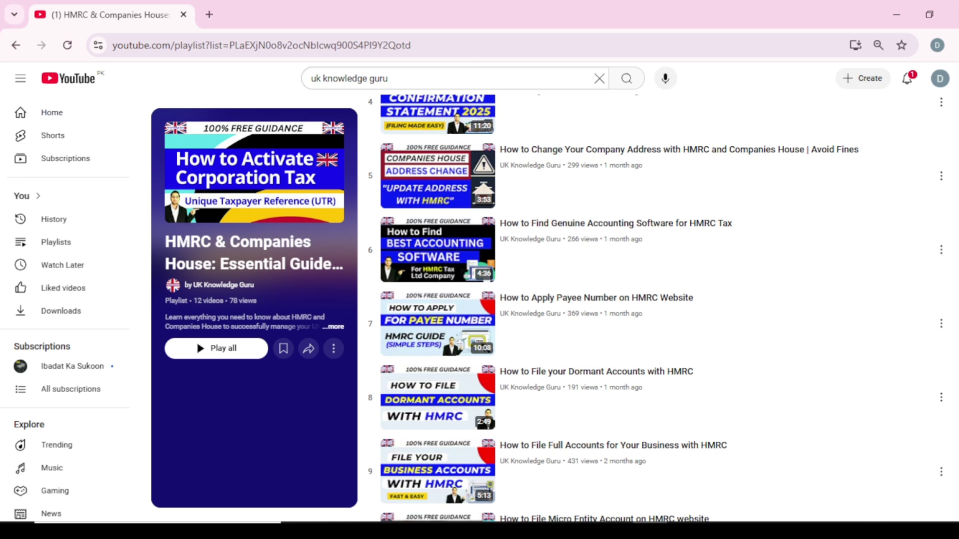
{"action": "scroll", "coordinate": [655, 309], "scroll_direction": "down", "scroll_amount": 2}
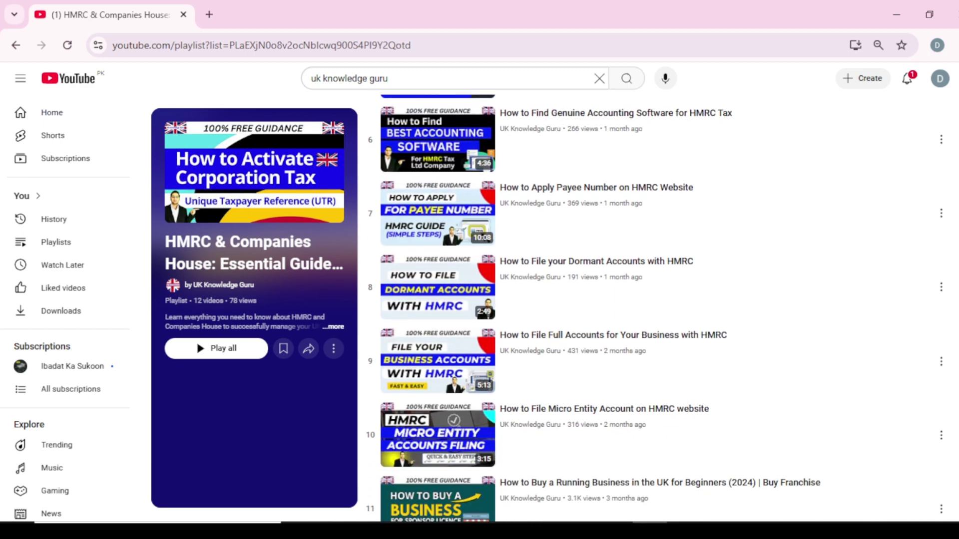
{"action": "scroll", "coordinate": [655, 308], "scroll_direction": "down", "scroll_amount": 1}
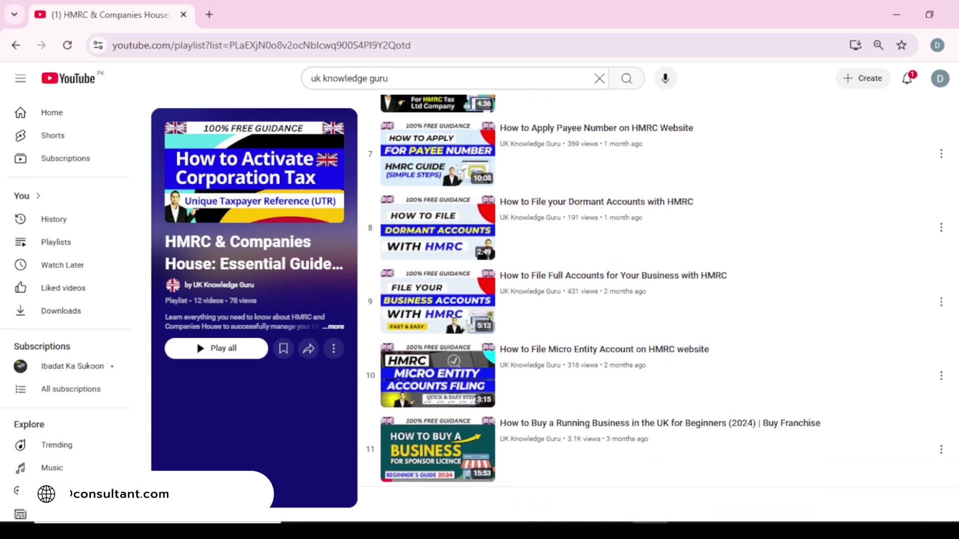